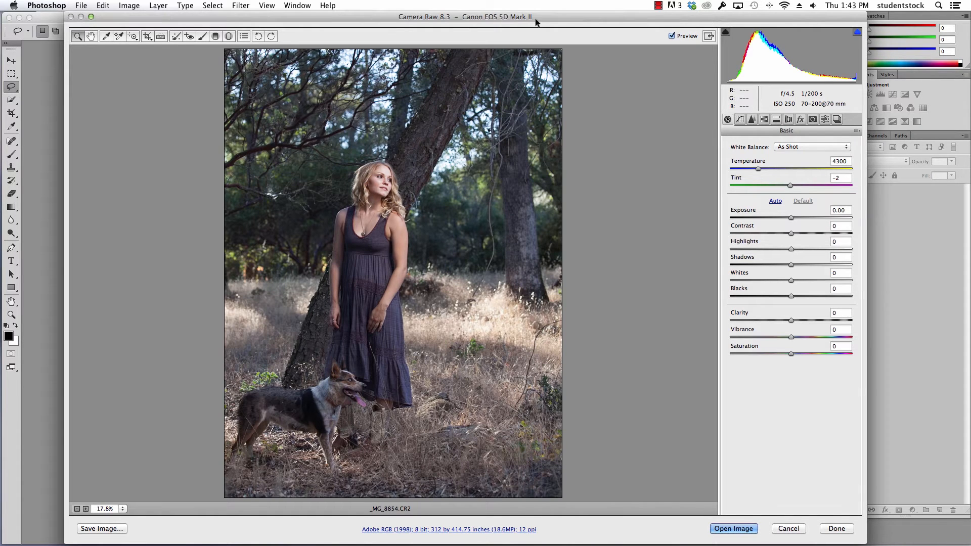
# - Move and resize the Camera Raw window so that all of it fits on the screen
pyautogui.moveTo(536, 19); pyautogui.dragTo(527, 19)
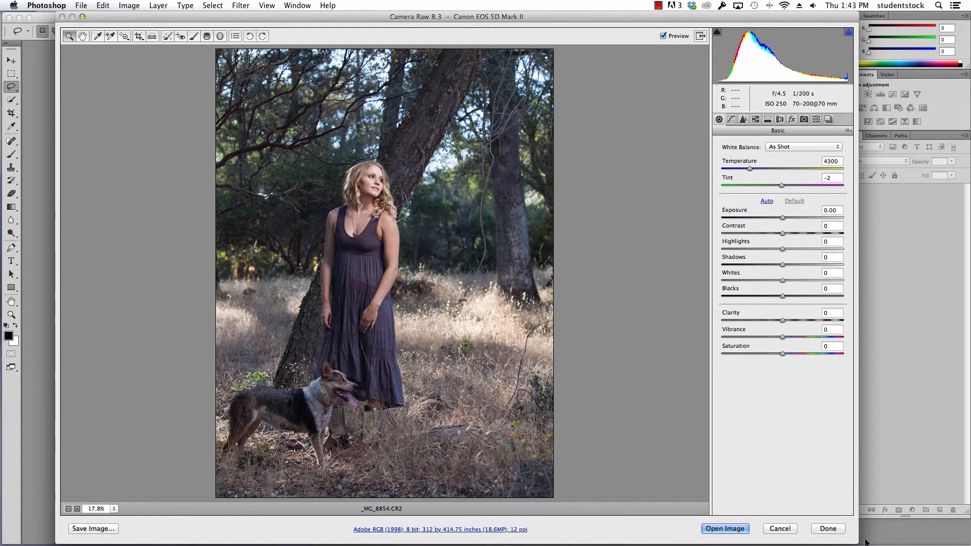
pyautogui.moveTo(859, 543); pyautogui.dragTo(883, 521)
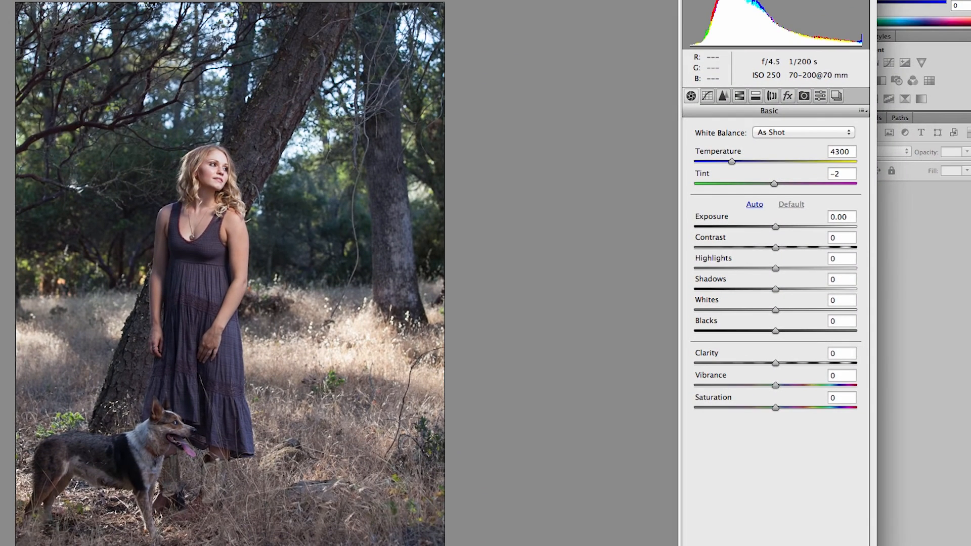
pyautogui.moveTo(717, 1); pyautogui.dragTo(712, 1)
# - Warm the photo's white balance by raising the temperature to 5650
pyautogui.moveTo(724, 161)
pyautogui.mouseDown()
pyautogui.moveTo(747, 161)
pyautogui.moveTo(731, 161)
pyautogui.mouseUp()
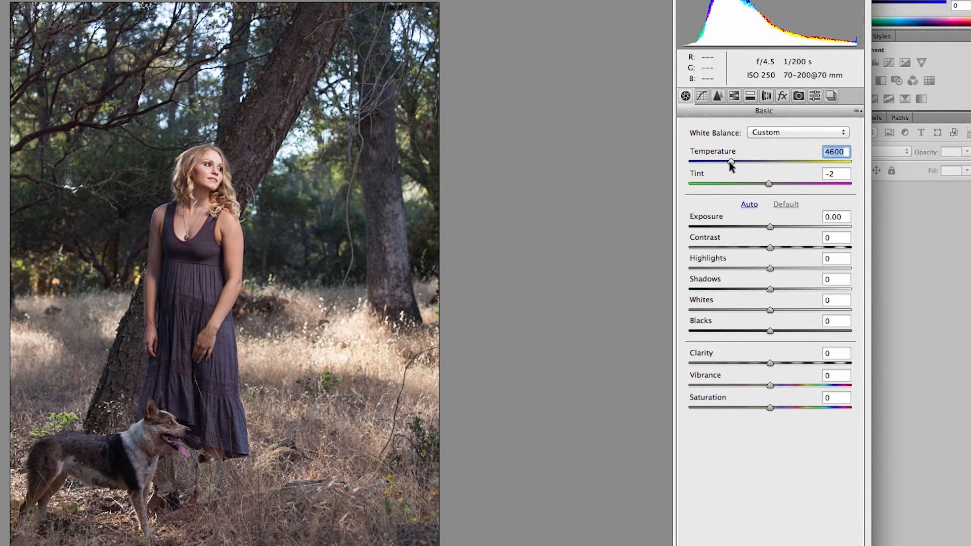
pyautogui.moveTo(730, 161)
pyautogui.mouseDown()
pyautogui.moveTo(843, 162)
pyautogui.moveTo(745, 162)
pyautogui.mouseUp()
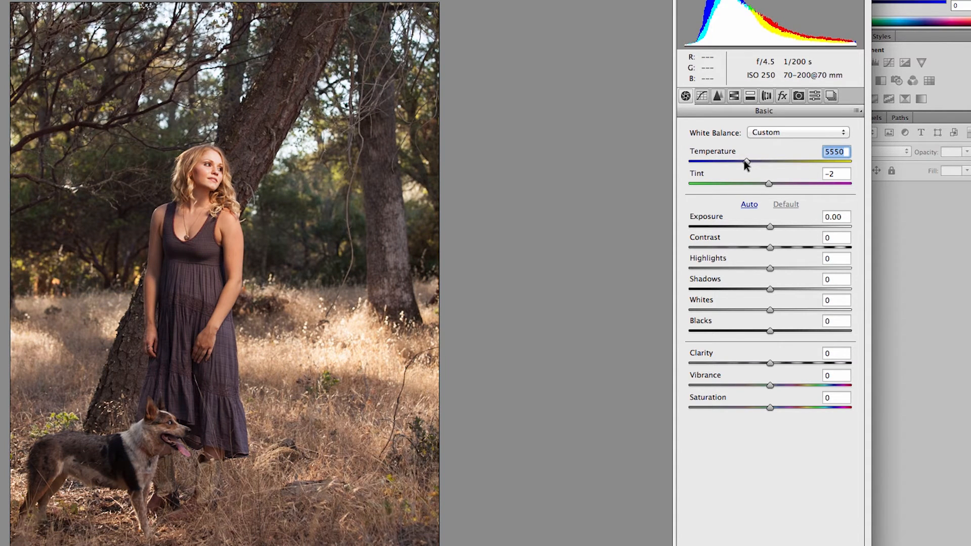
pyautogui.press('Up')
pyautogui.moveTo(746, 162); pyautogui.dragTo(751, 166)
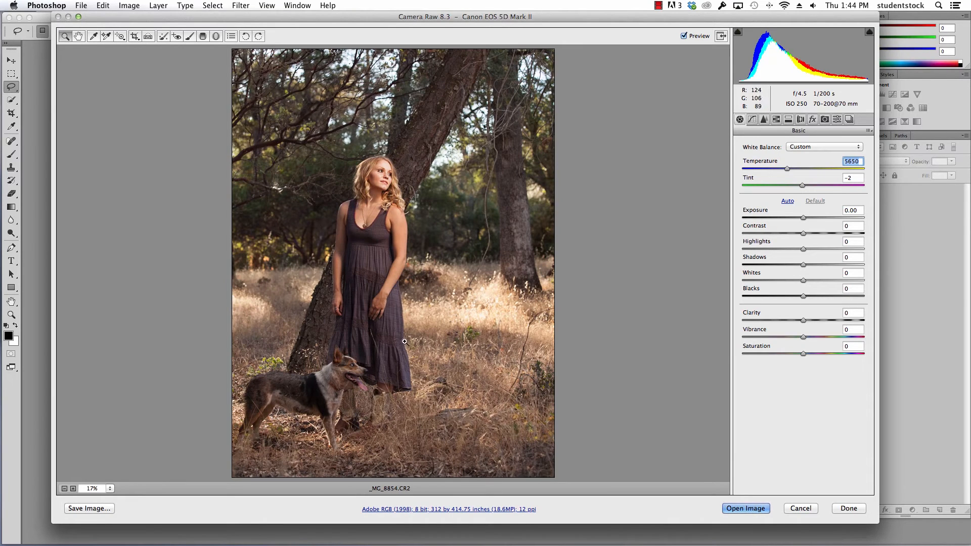
# - Set up the Adjustment Brush for the dog with temperature 0, exposure +0.50, shadows +10 and brush size 3
pyautogui.moveTo(404, 323); pyautogui.dragTo(229, 461)
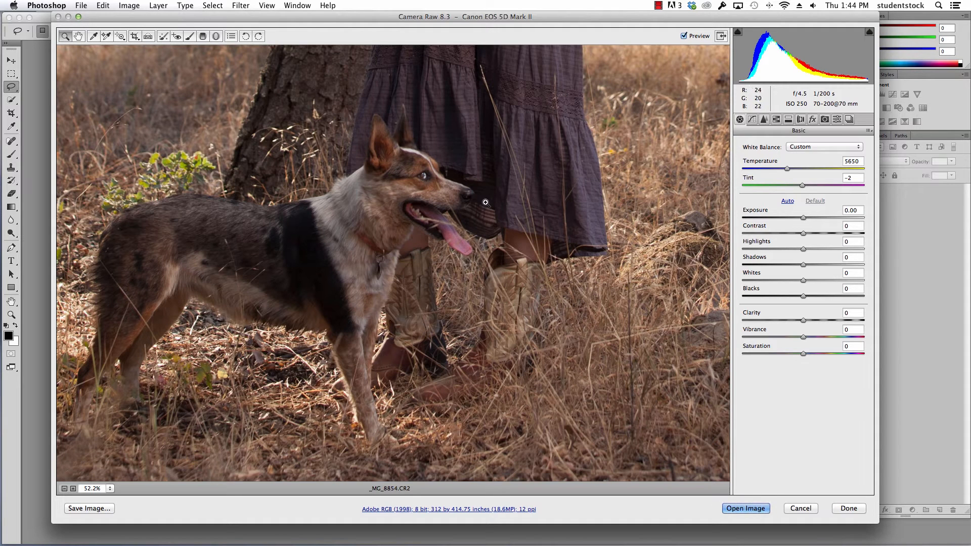
pyautogui.press('super+0')
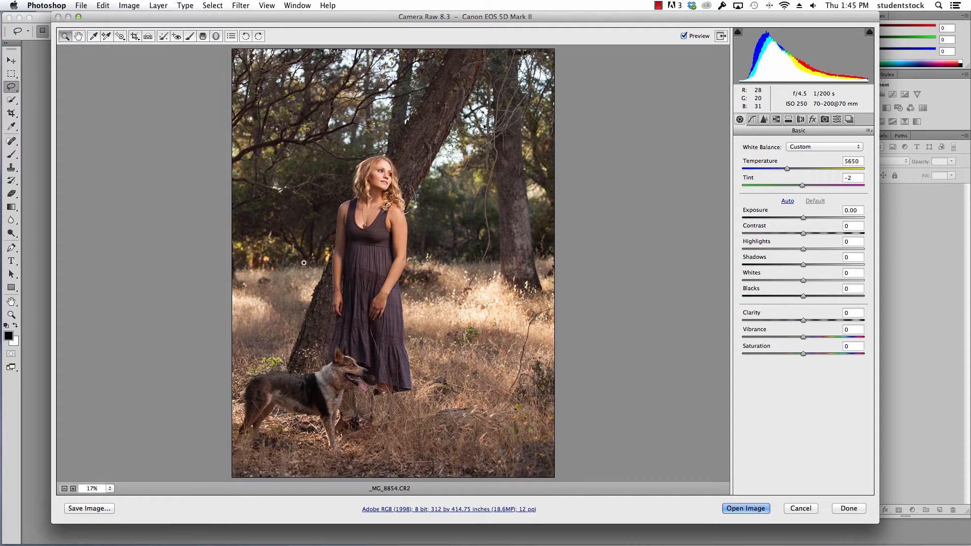
pyautogui.moveTo(410, 299); pyautogui.dragTo(225, 479)
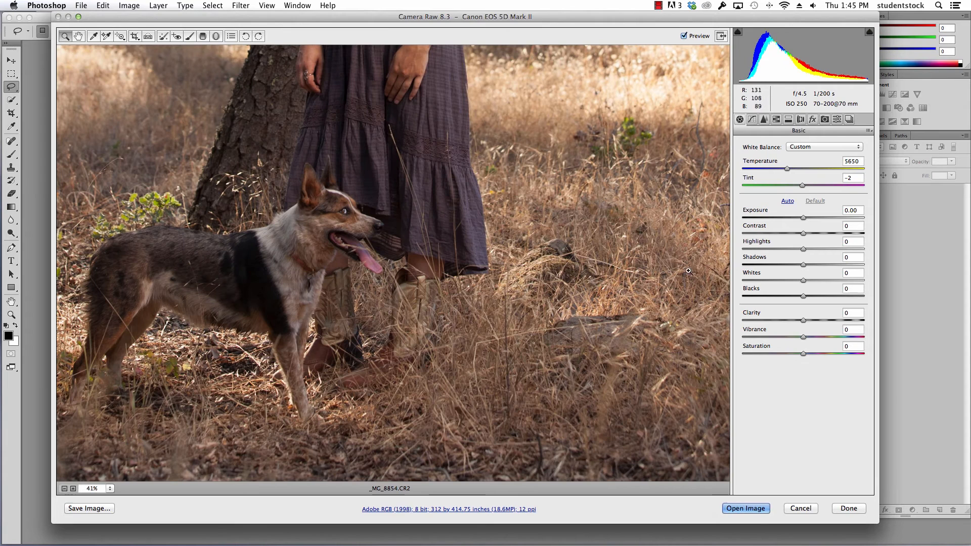
pyautogui.click(190, 37)
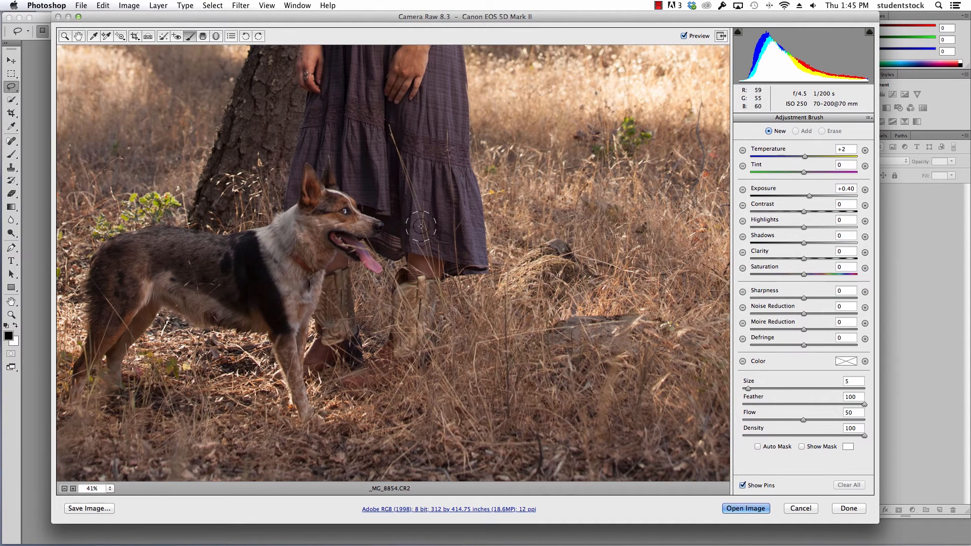
pyautogui.click(804, 158)
pyautogui.doubleClick(805, 157)
pyautogui.click(809, 194)
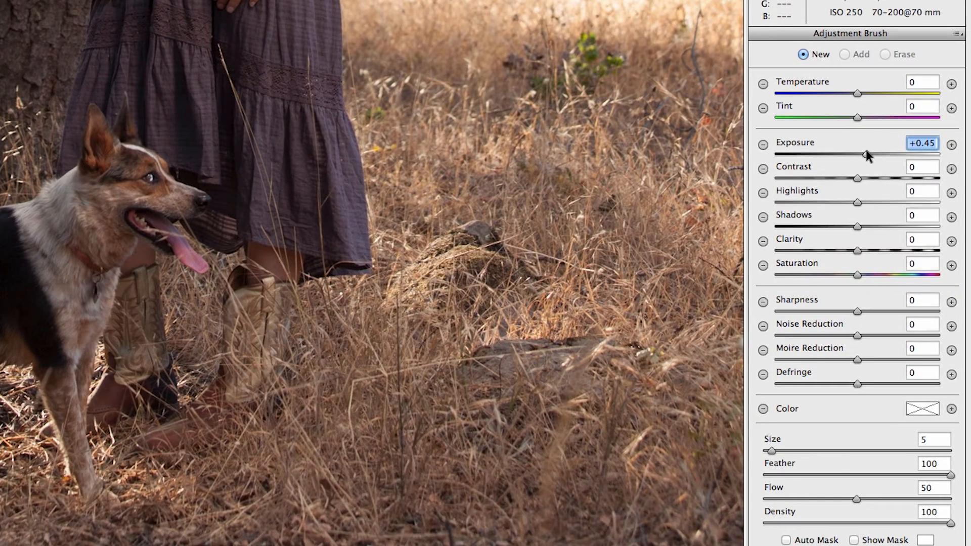
pyautogui.press('Up')
pyautogui.moveTo(857, 226); pyautogui.dragTo(857, 223)
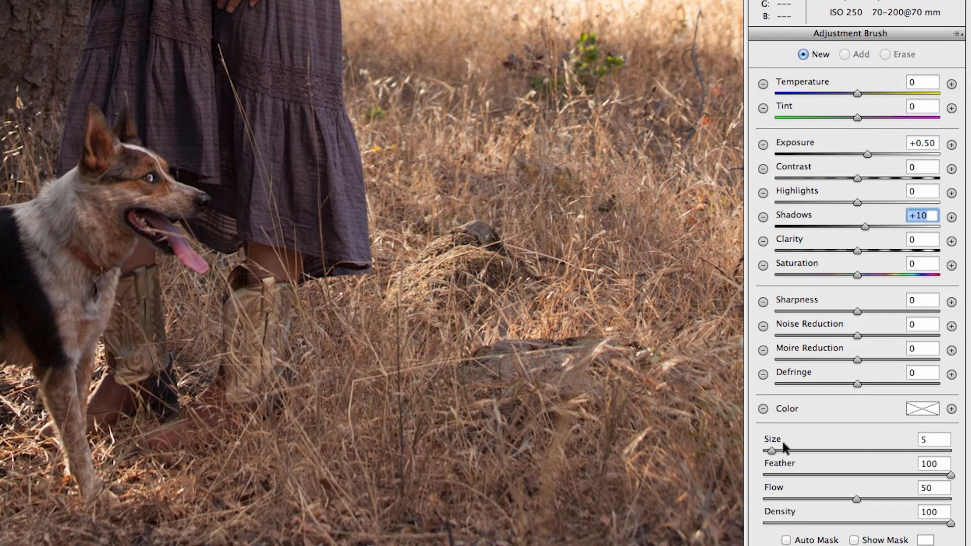
pyautogui.moveTo(771, 452); pyautogui.dragTo(768, 451)
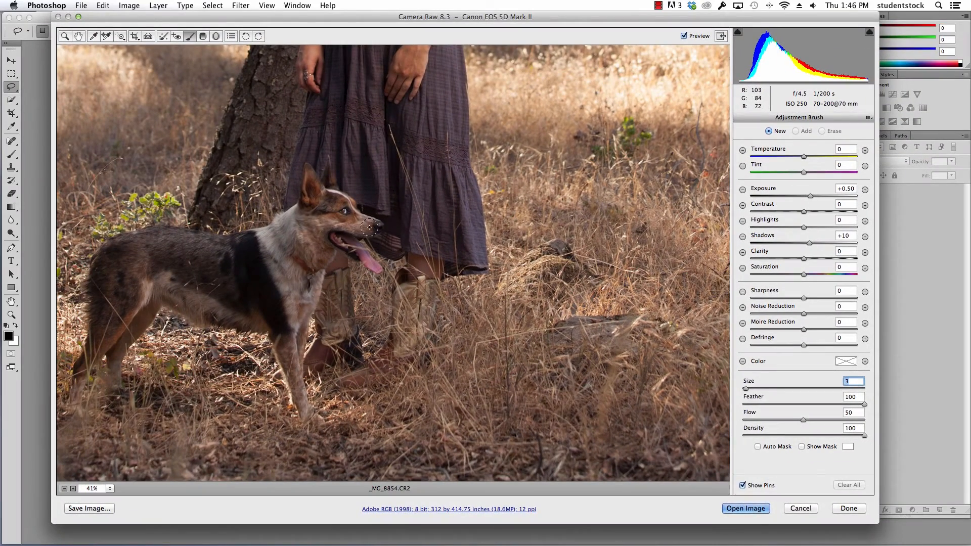
# - Paint the brightening adjustment over the dog's muzzle, chest, body and legs
pyautogui.moveTo(371, 227)
pyautogui.mouseDown()
pyautogui.moveTo(328, 201)
pyautogui.moveTo(365, 227)
pyautogui.moveTo(328, 221)
pyautogui.moveTo(351, 244)
pyautogui.moveTo(314, 210)
pyautogui.moveTo(257, 253)
pyautogui.moveTo(298, 232)
pyautogui.moveTo(303, 254)
pyautogui.moveTo(323, 243)
pyautogui.moveTo(285, 319)
pyautogui.moveTo(286, 261)
pyautogui.moveTo(273, 293)
pyautogui.moveTo(291, 233)
pyautogui.mouseUp()
pyautogui.moveTo(221, 261)
pyautogui.mouseDown()
pyautogui.moveTo(154, 255)
pyautogui.moveTo(154, 245)
pyautogui.moveTo(111, 284)
pyautogui.moveTo(119, 298)
pyautogui.moveTo(134, 291)
pyautogui.moveTo(114, 327)
pyautogui.moveTo(148, 294)
pyautogui.moveTo(267, 319)
pyautogui.moveTo(291, 348)
pyautogui.moveTo(298, 402)
pyautogui.moveTo(283, 322)
pyautogui.mouseUp()
pyautogui.moveTo(190, 287)
pyautogui.mouseDown()
pyautogui.moveTo(144, 294)
pyautogui.moveTo(135, 325)
pyautogui.moveTo(122, 324)
pyautogui.moveTo(85, 375)
pyautogui.mouseUp()
pyautogui.moveTo(119, 343); pyautogui.dragTo(126, 313)
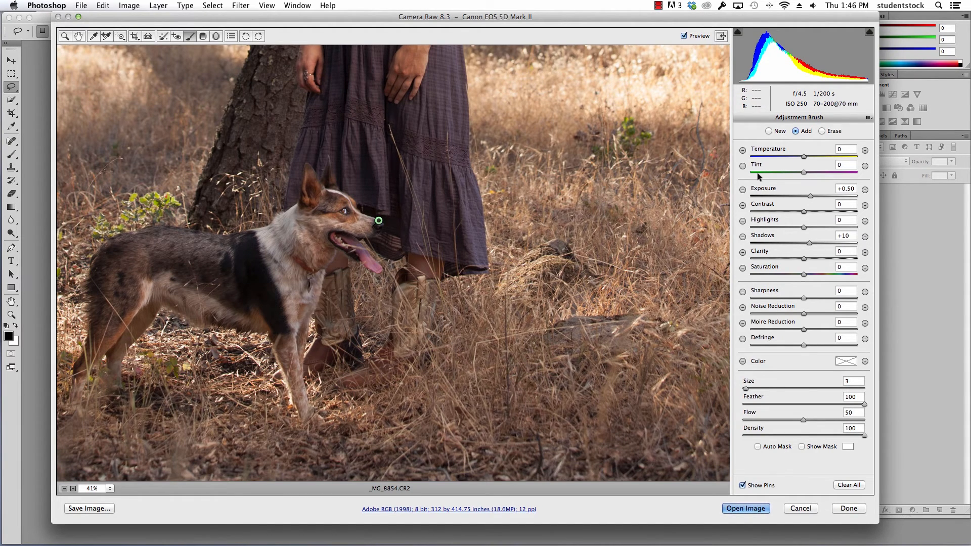
# - Reduce the brush size to 2 and paint the adjustment over the dog's ears and face
pyautogui.click(745, 389)
pyautogui.moveTo(310, 172)
pyautogui.mouseDown()
pyautogui.moveTo(312, 186)
pyautogui.moveTo(310, 169)
pyautogui.mouseUp()
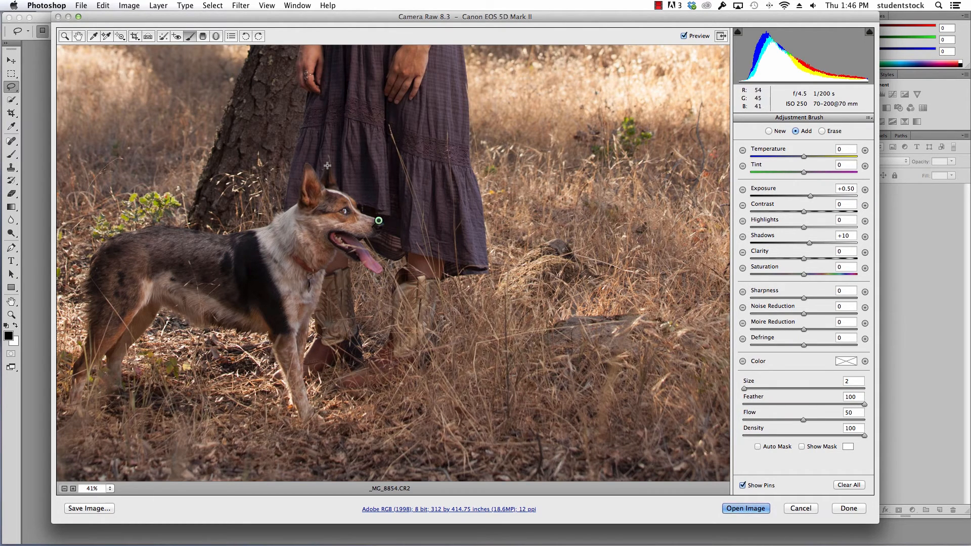
pyautogui.moveTo(324, 187); pyautogui.dragTo(376, 221)
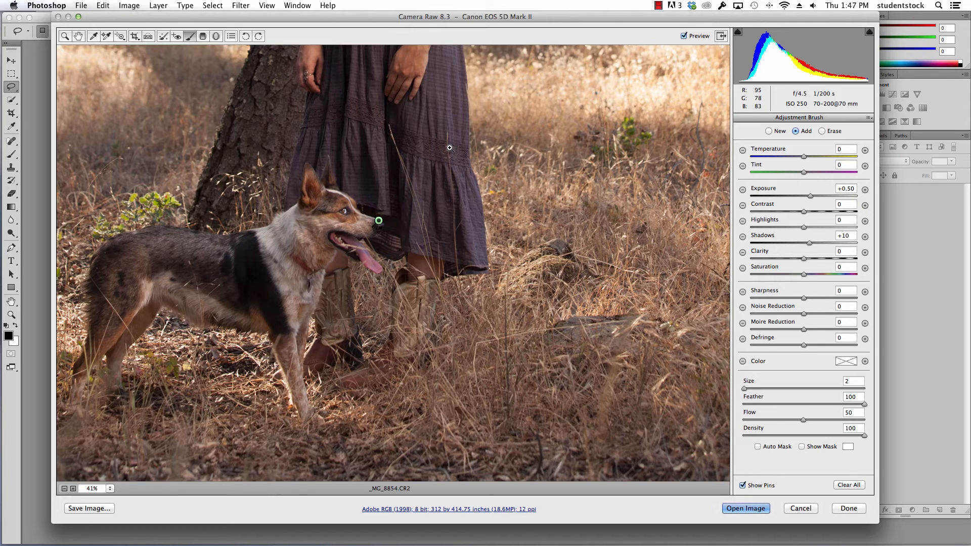
# - Raise the exposure of the dog's brush adjustment to +0.95
pyautogui.press('super+0')
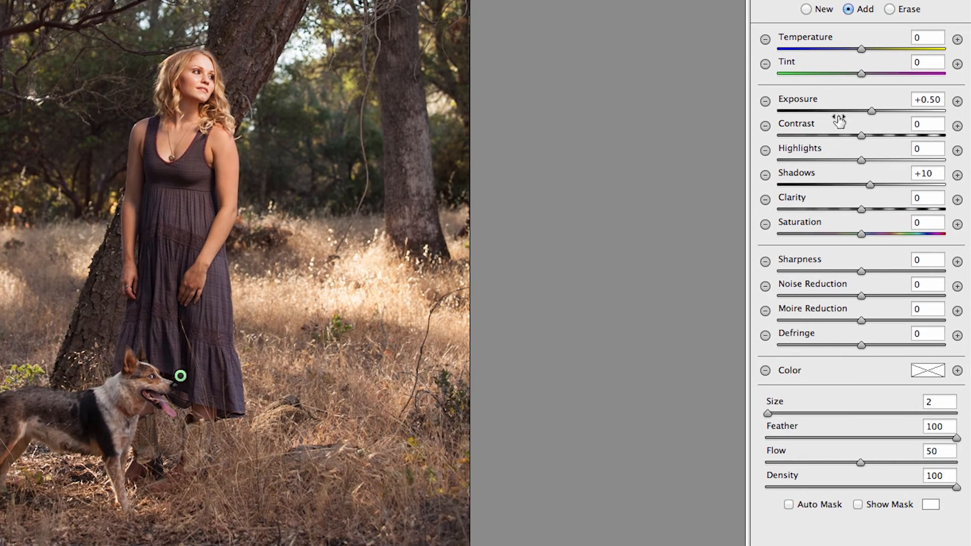
pyautogui.moveTo(870, 108); pyautogui.dragTo(883, 107)
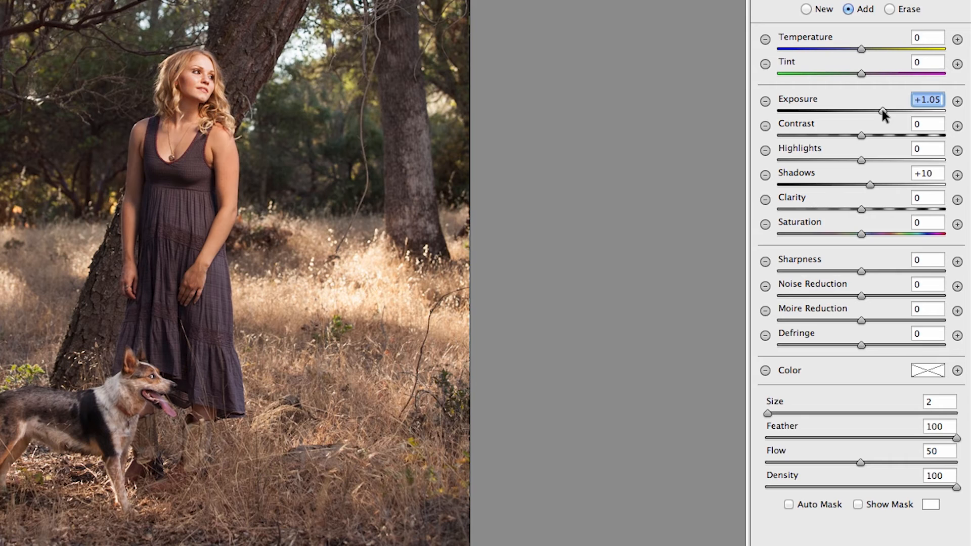
pyautogui.moveTo(882, 110)
pyautogui.mouseDown()
pyautogui.moveTo(861, 112)
pyautogui.moveTo(879, 112)
pyautogui.mouseUp()
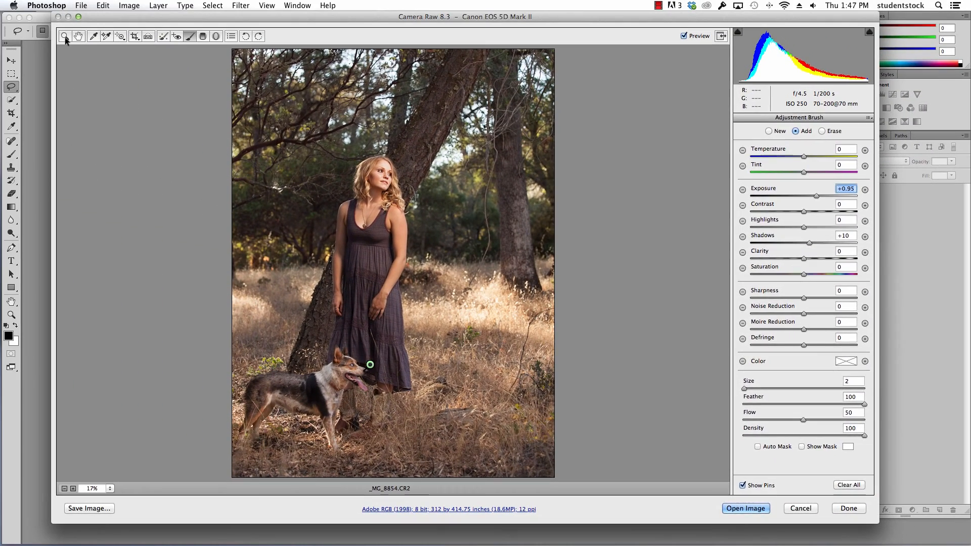
# - Start a new Adjustment Brush edit with the brush size set to 5
pyautogui.click(65, 37)
pyautogui.click(191, 36)
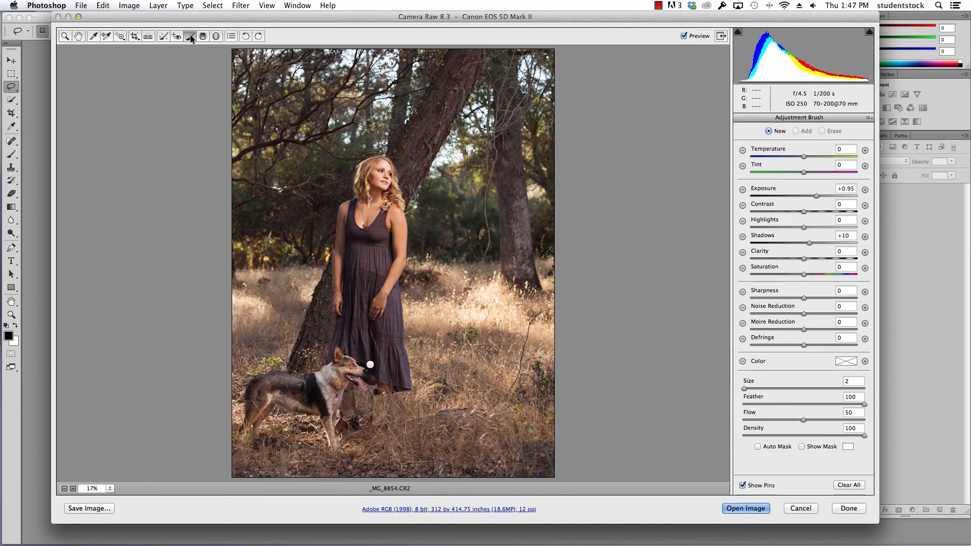
pyautogui.click(745, 389)
pyautogui.moveTo(744, 389); pyautogui.dragTo(749, 389)
# - Fine-tune the new brush's exposure and paint over the ground beneath the dog, undoing the two trial strokes
pyautogui.moveTo(366, 450); pyautogui.dragTo(303, 448)
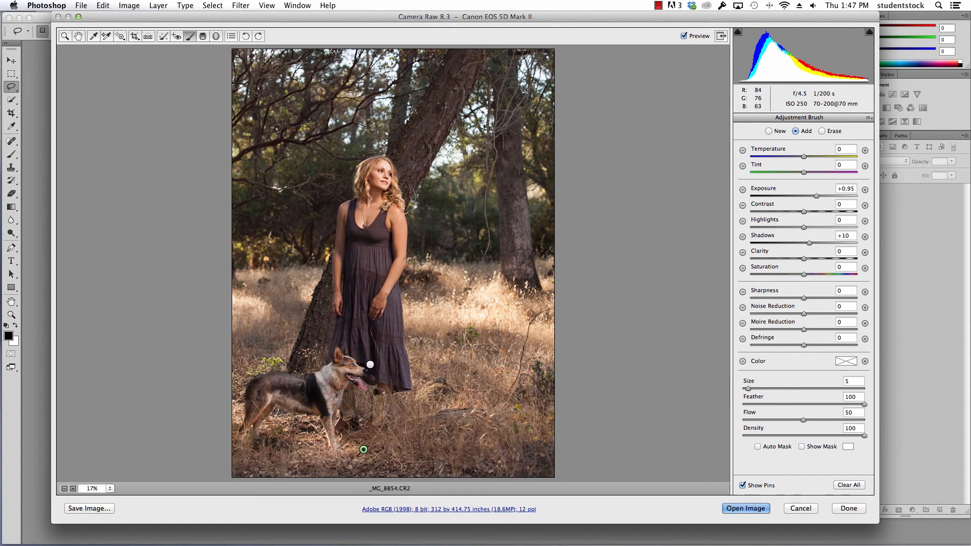
pyautogui.press('super+z')
pyautogui.moveTo(817, 195); pyautogui.dragTo(816, 195)
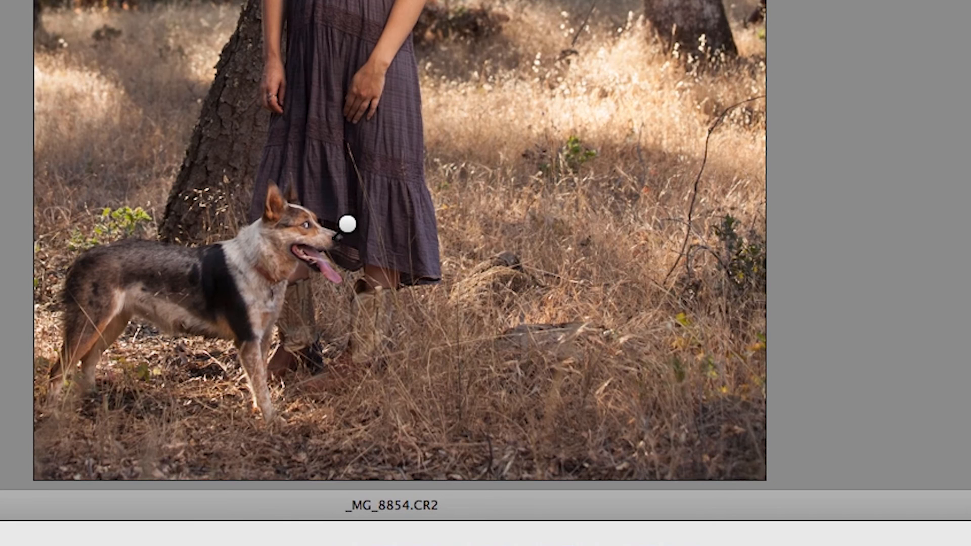
pyautogui.moveTo(284, 441); pyautogui.dragTo(127, 407)
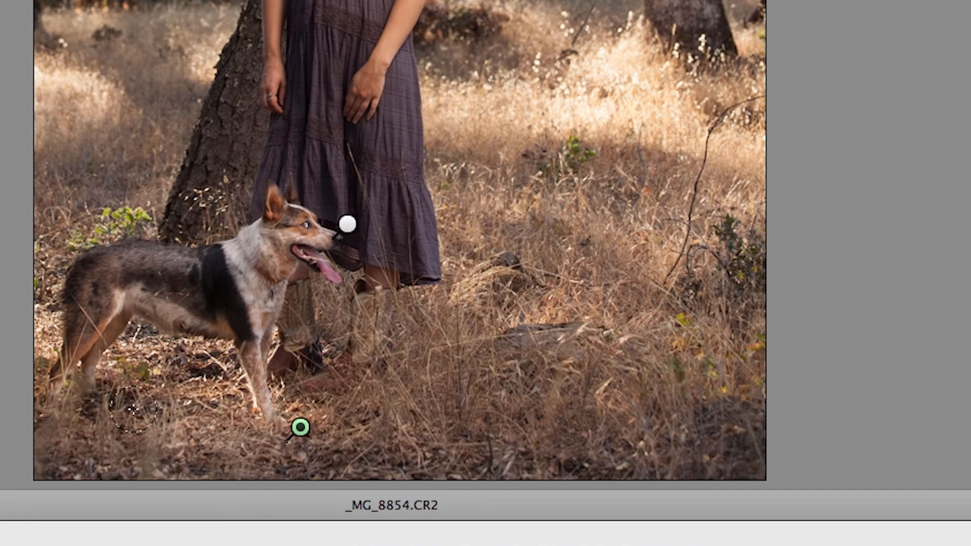
pyautogui.press('super+z')
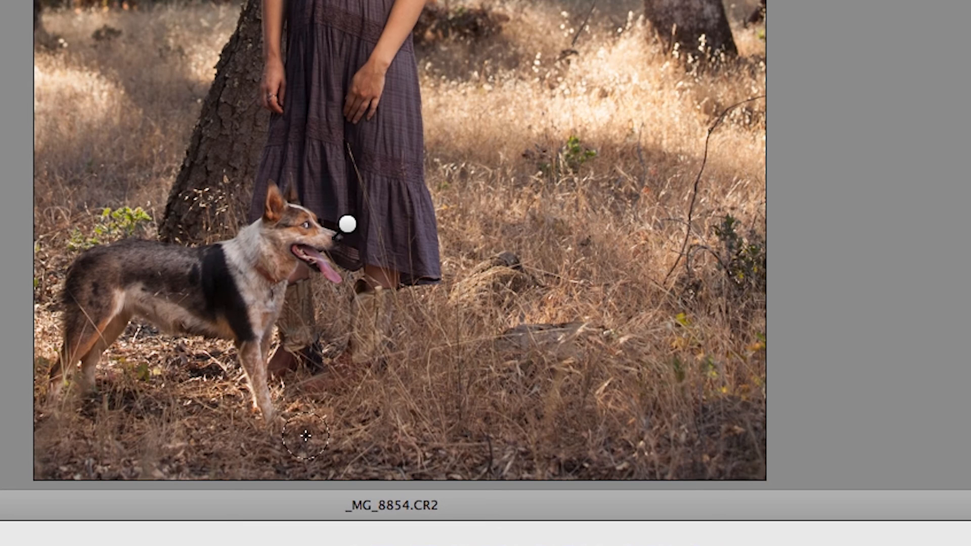
pyautogui.moveTo(263, 431); pyautogui.dragTo(192, 406)
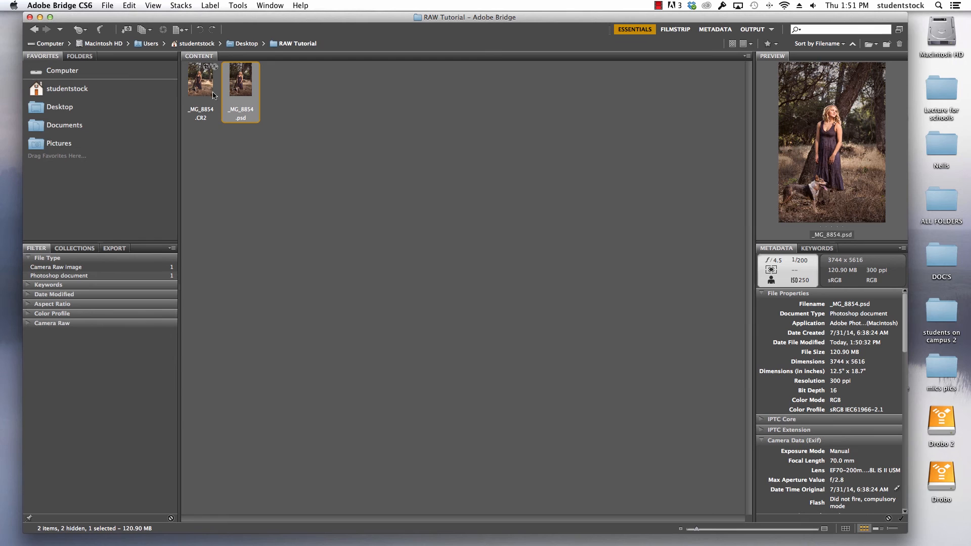
# - Open _MG_8854.psd from the RAW Tutorial folder in Photoshop and switch back to Bridge
pyautogui.doubleClick(238, 86)
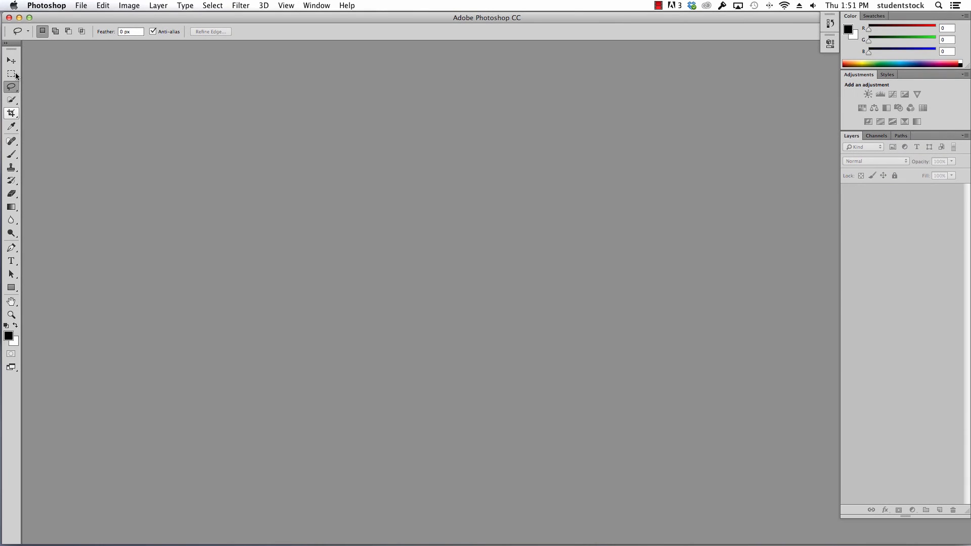
pyautogui.moveTo(197, 541)
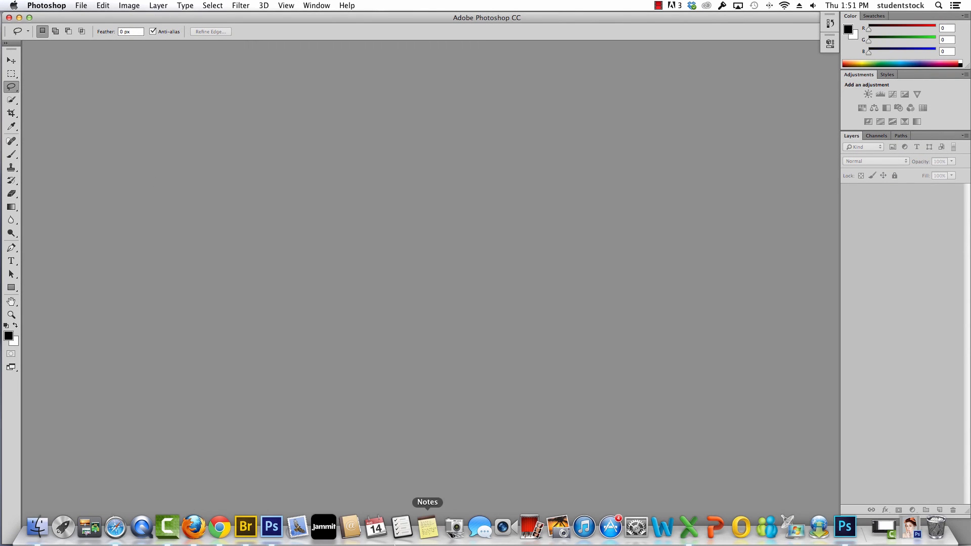
pyautogui.click(247, 527)
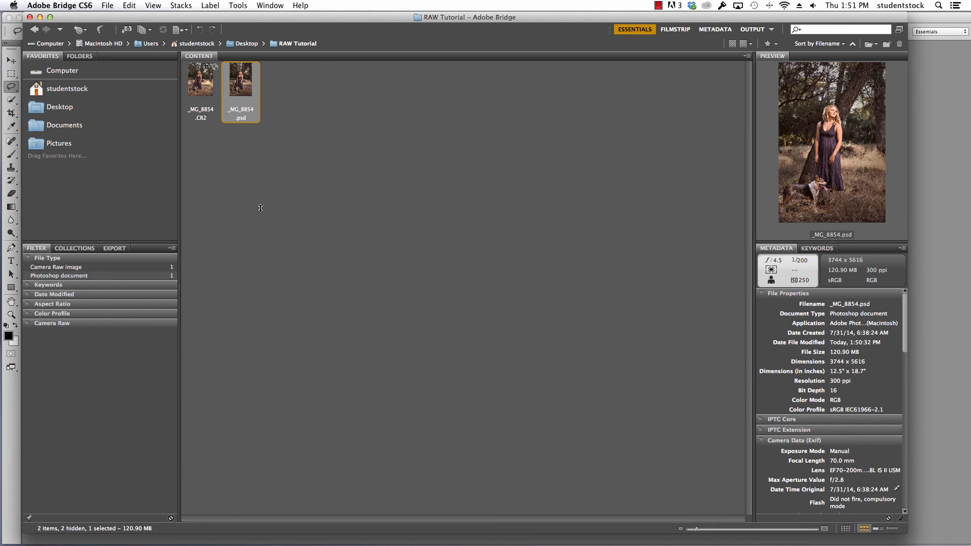
# - Reopen _MG_8854.CR2 in Camera Raw and show its image settings options
pyautogui.doubleClick(203, 100)
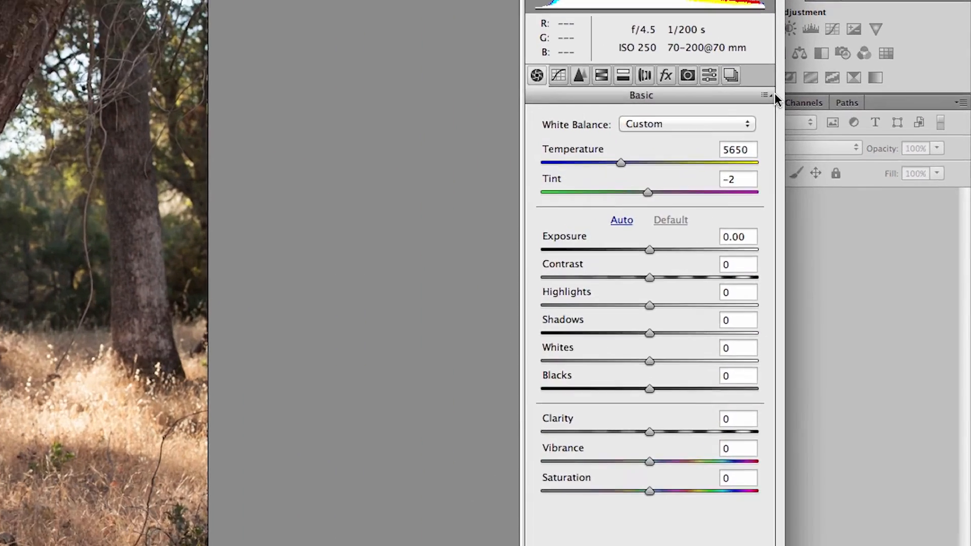
pyautogui.click(854, 131)
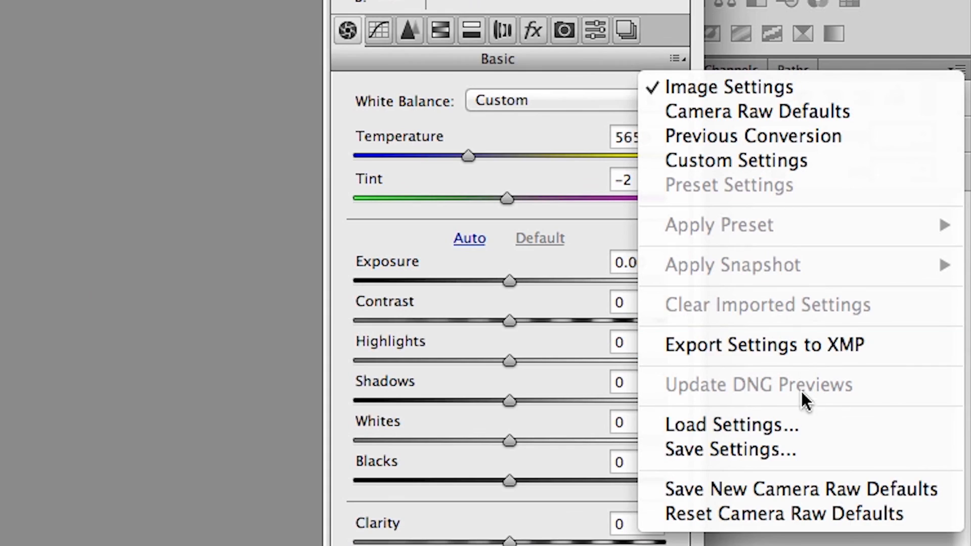